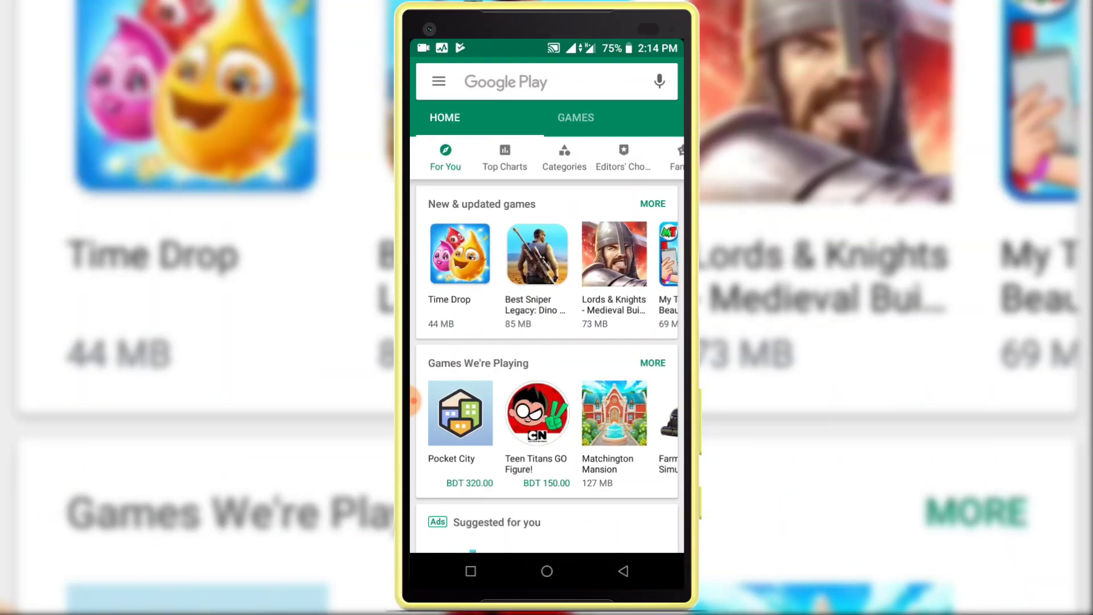
Step: Search the Play Store for 'clock - vault' and open the Clock - The Vault app page
{"action": "left_click", "coordinate": [479, 82]}
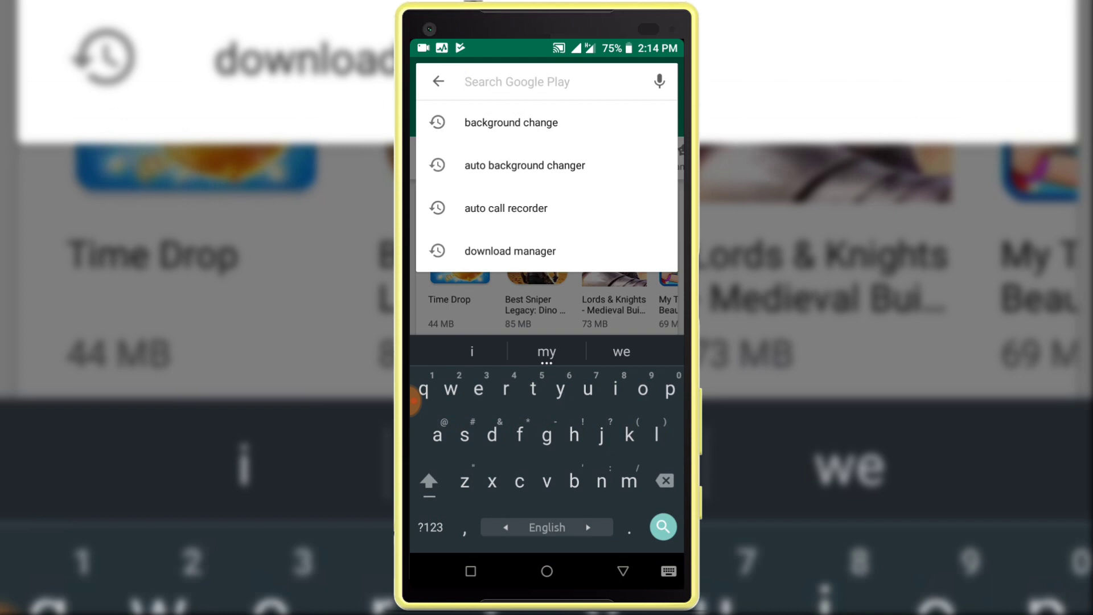
{"action": "type", "text": "clock"}
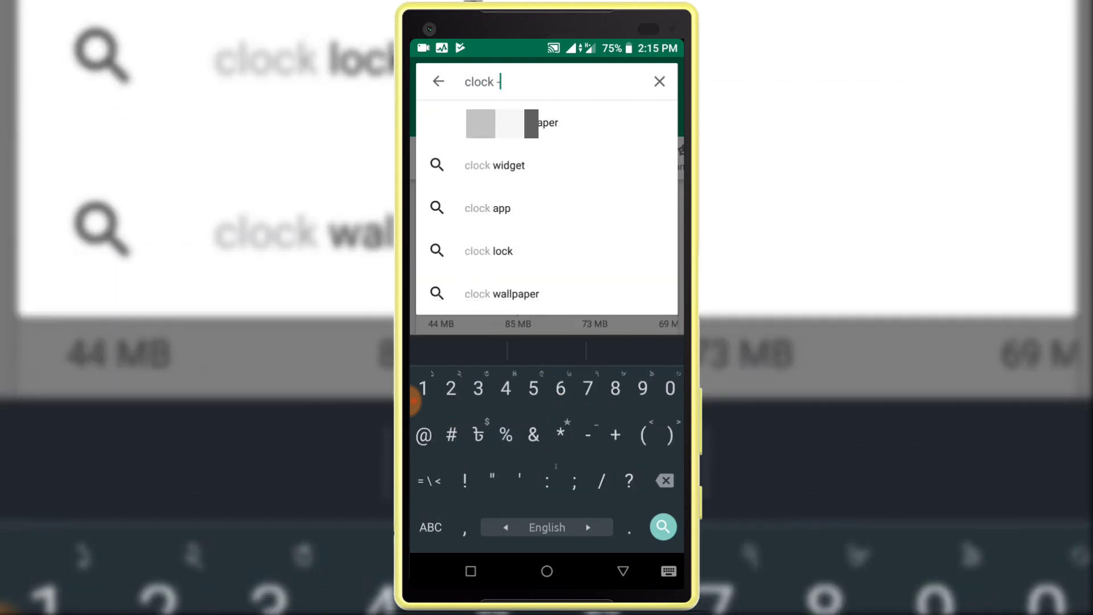
{"action": "type", "text": " - vaul"}
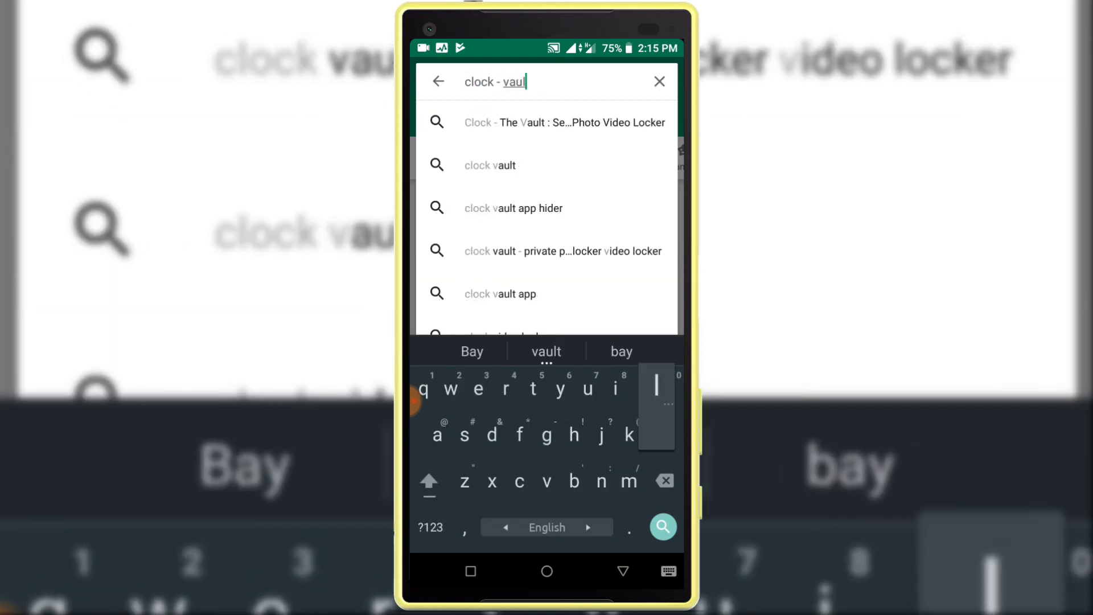
{"action": "type", "text": "t"}
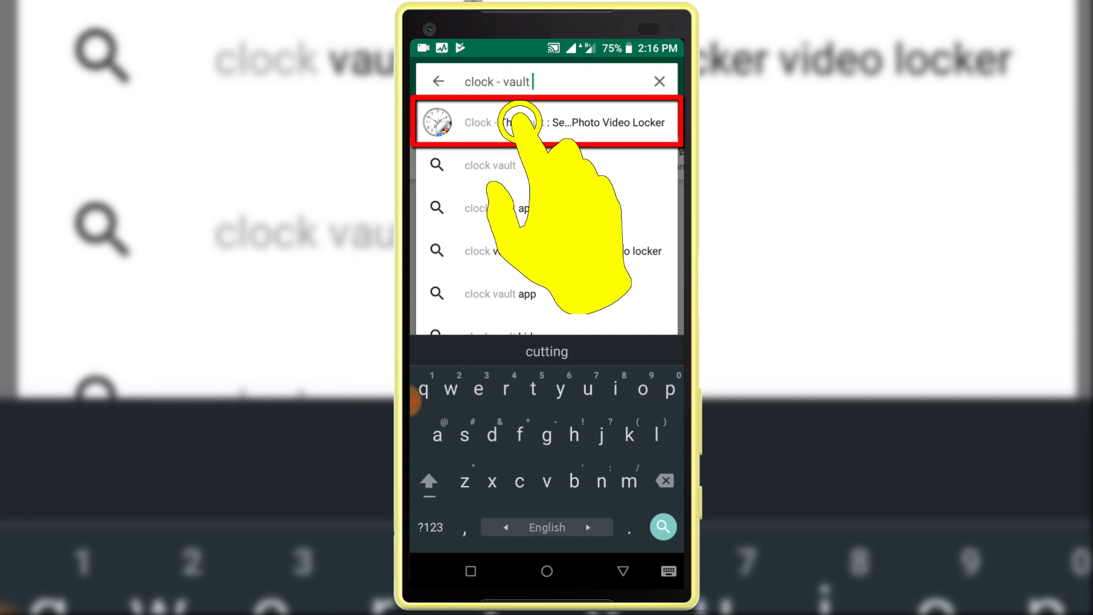
{"action": "left_click", "coordinate": [546, 122]}
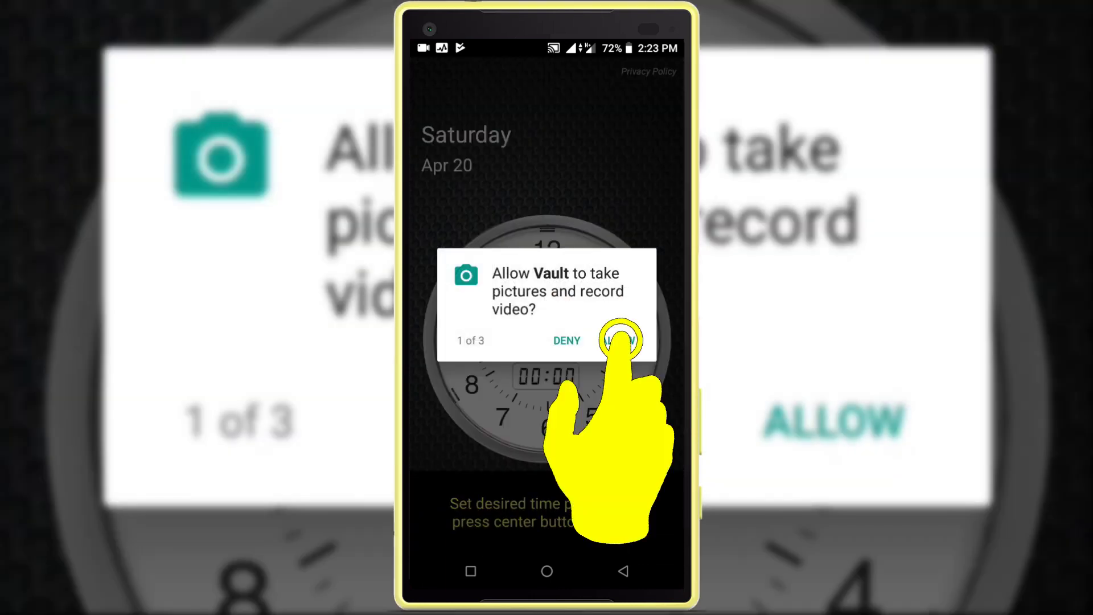
Step: Allow the camera, second permission and media access, then dismiss the instructions with LET'S START
{"action": "left_click", "coordinate": [618, 340]}
{"action": "left_click", "coordinate": [617, 340]}
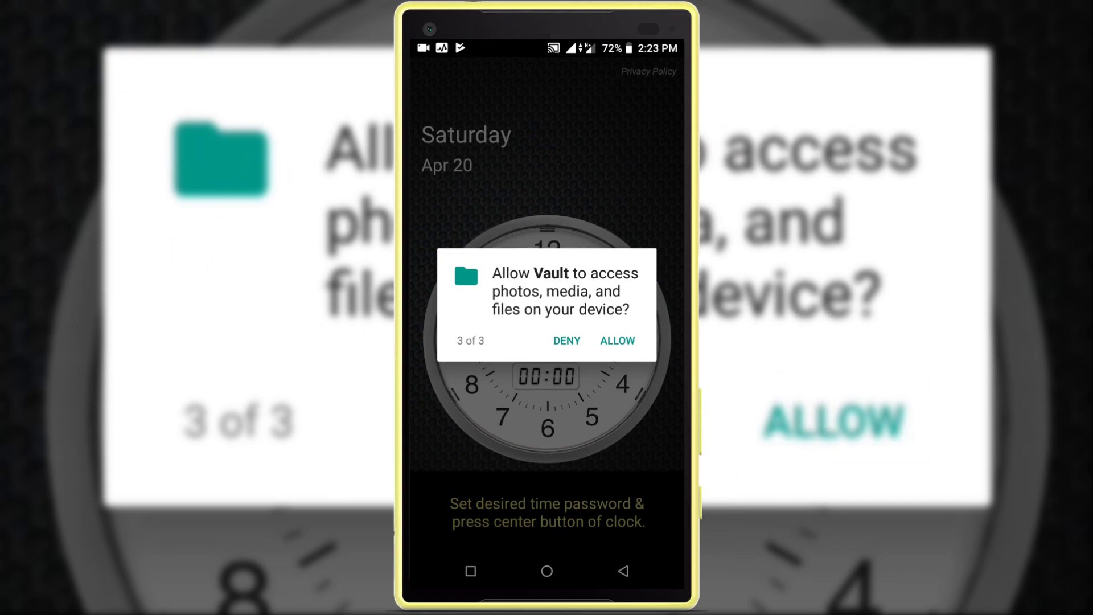
{"action": "left_click", "coordinate": [620, 341]}
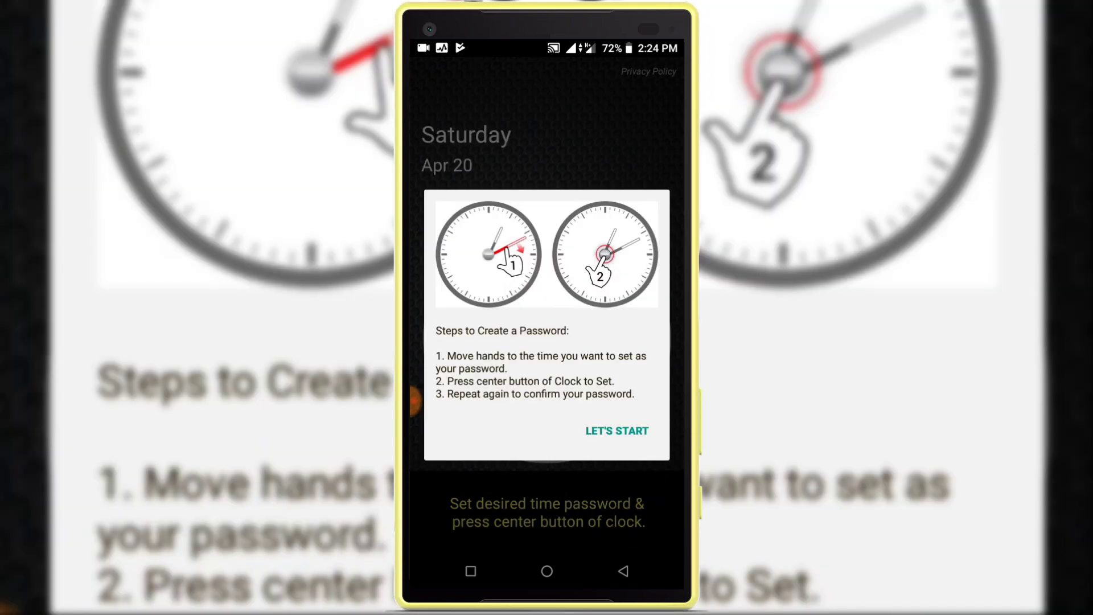
{"action": "left_click", "coordinate": [617, 431]}
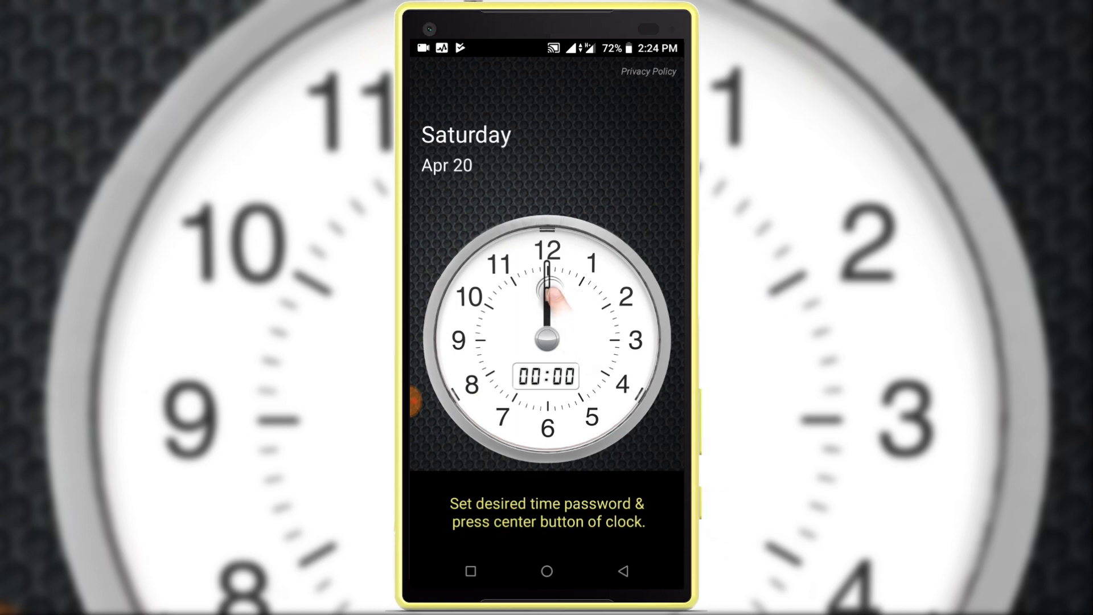
{"action": "left_click", "coordinate": [547, 335]}
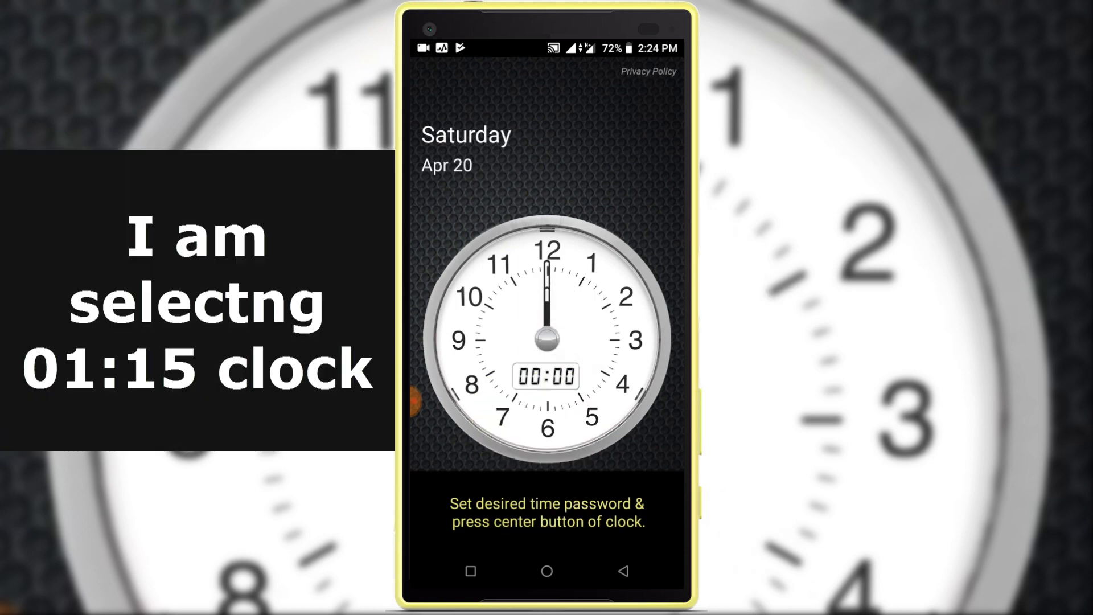
{"action": "left_click_drag", "start_coordinate": [547, 282], "coordinate": [630, 337]}
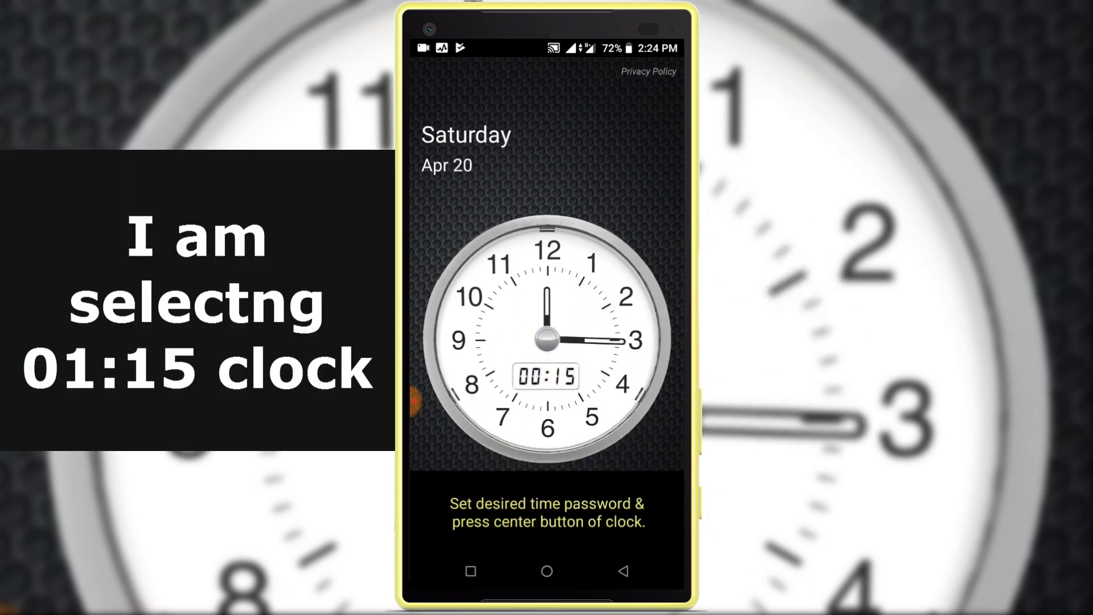
{"action": "mouse_move", "coordinate": [547, 294]}
{"action": "left_mouse_down"}
{"action": "mouse_move", "coordinate": [600, 300]}
{"action": "mouse_move", "coordinate": [630, 336]}
{"action": "left_mouse_up"}
{"action": "left_click", "coordinate": [547, 335]}
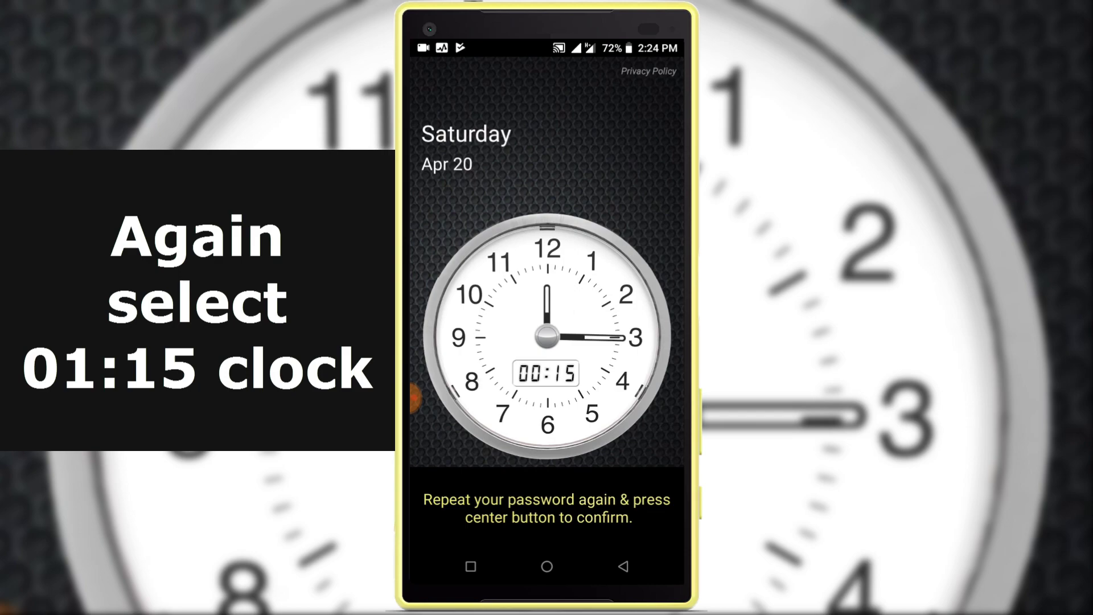
{"action": "left_click_drag", "start_coordinate": [549, 286], "coordinate": [570, 304]}
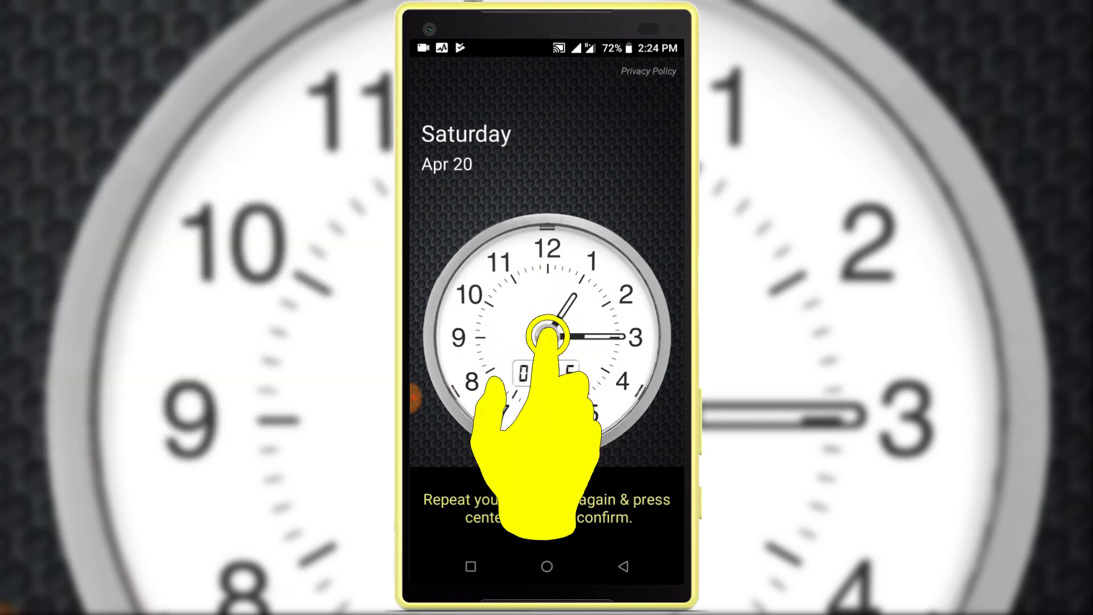
{"action": "left_click", "coordinate": [547, 335]}
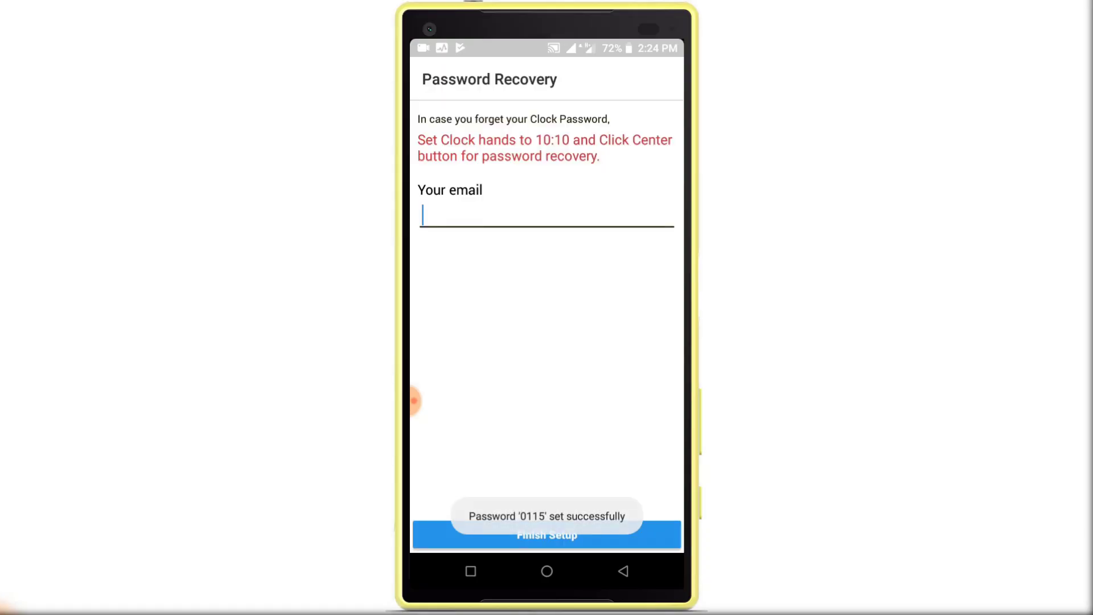
Step: Enter a recovery email address, hide the keyboard and complete the vault setup
{"action": "left_click", "coordinate": [452, 214]}
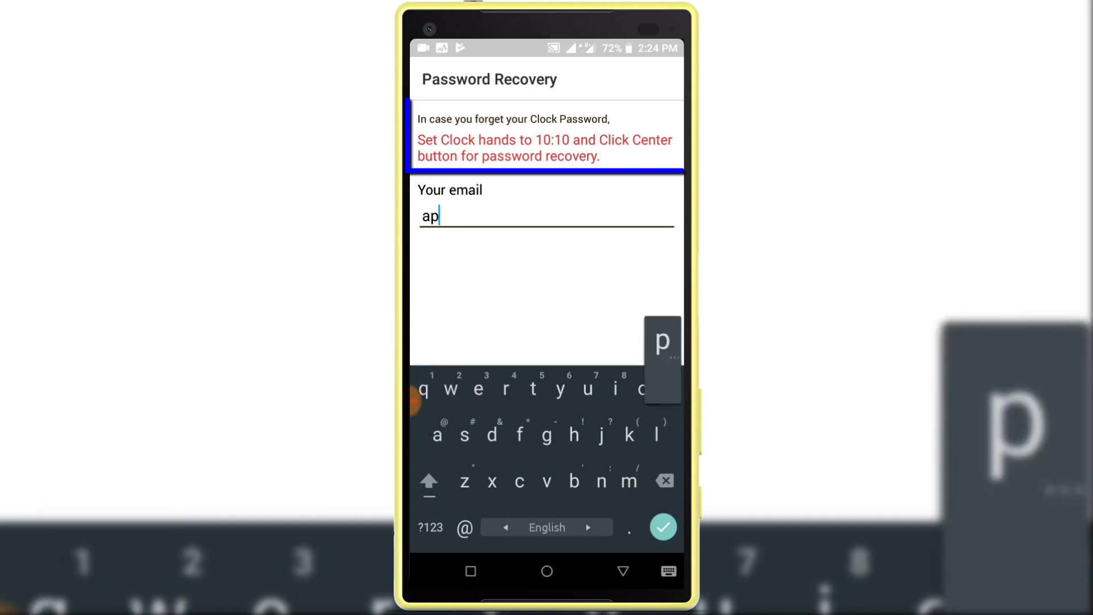
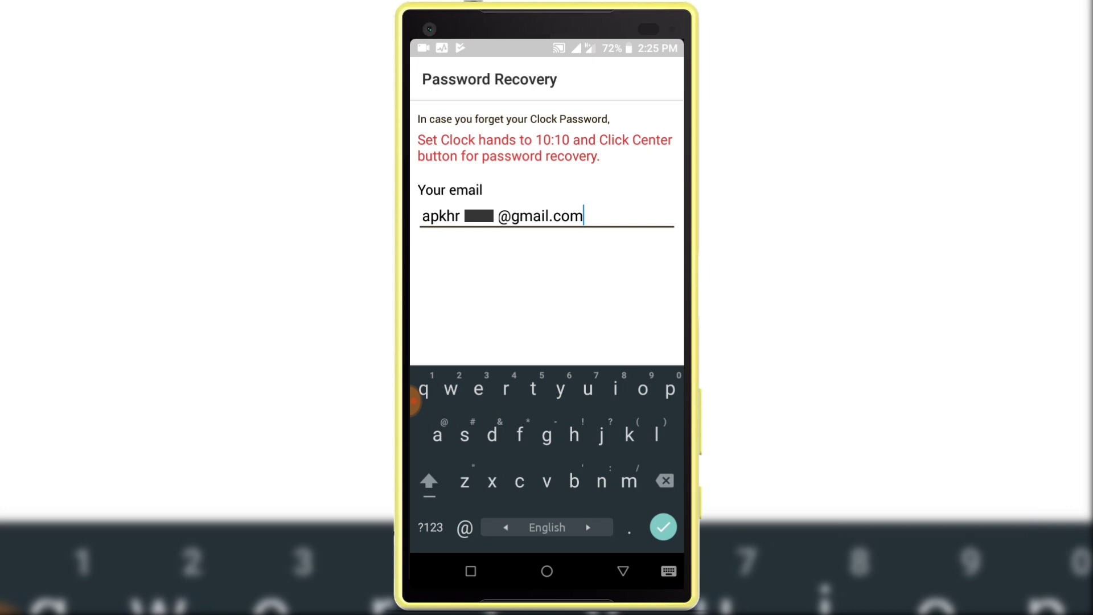
{"action": "key", "text": "Escape"}
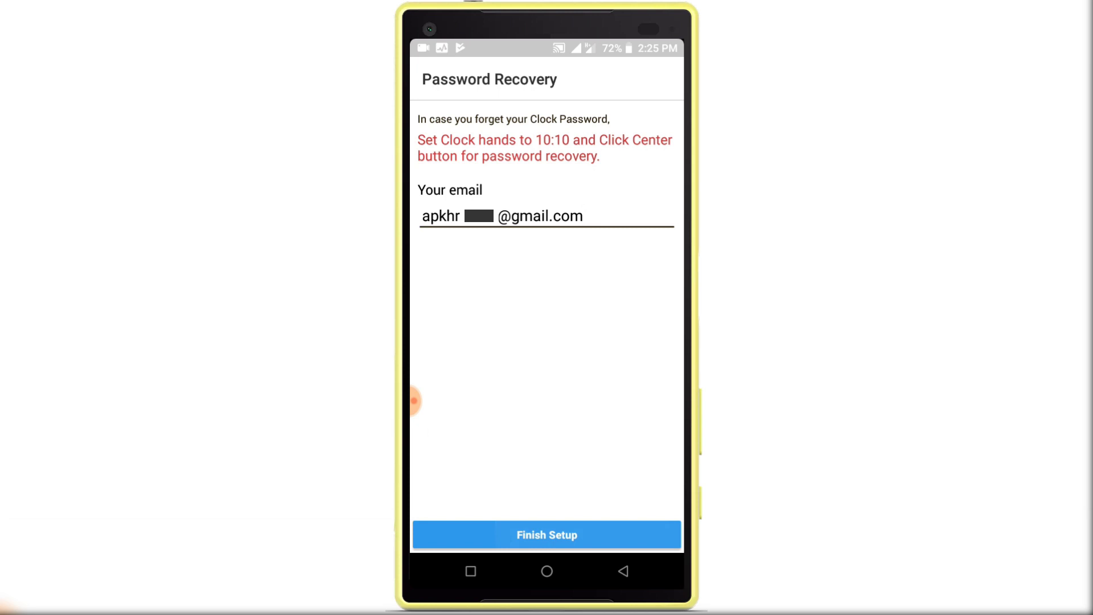
{"action": "left_click", "coordinate": [547, 535]}
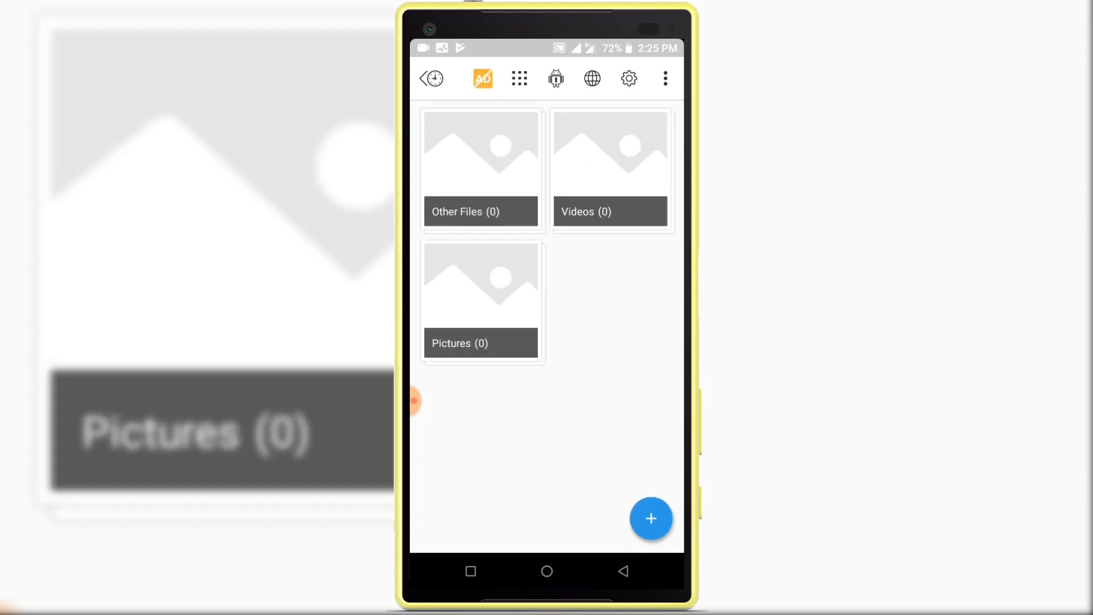
Step: Start a photo import from the vault's Pictures folder, browsing the phone's Download album
{"action": "left_click", "coordinate": [476, 295]}
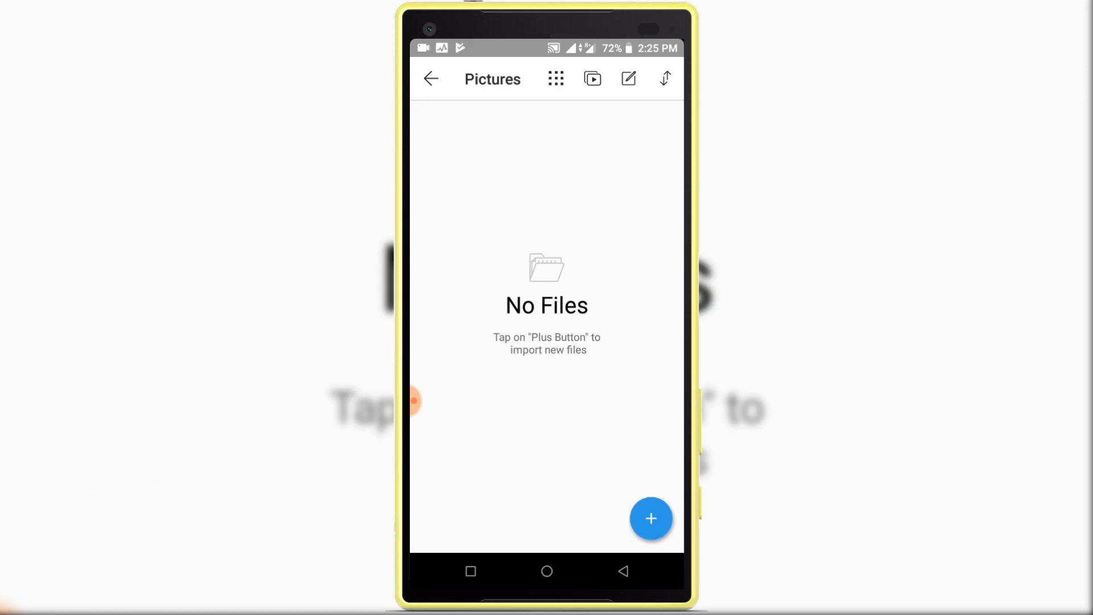
{"action": "left_click", "coordinate": [651, 519]}
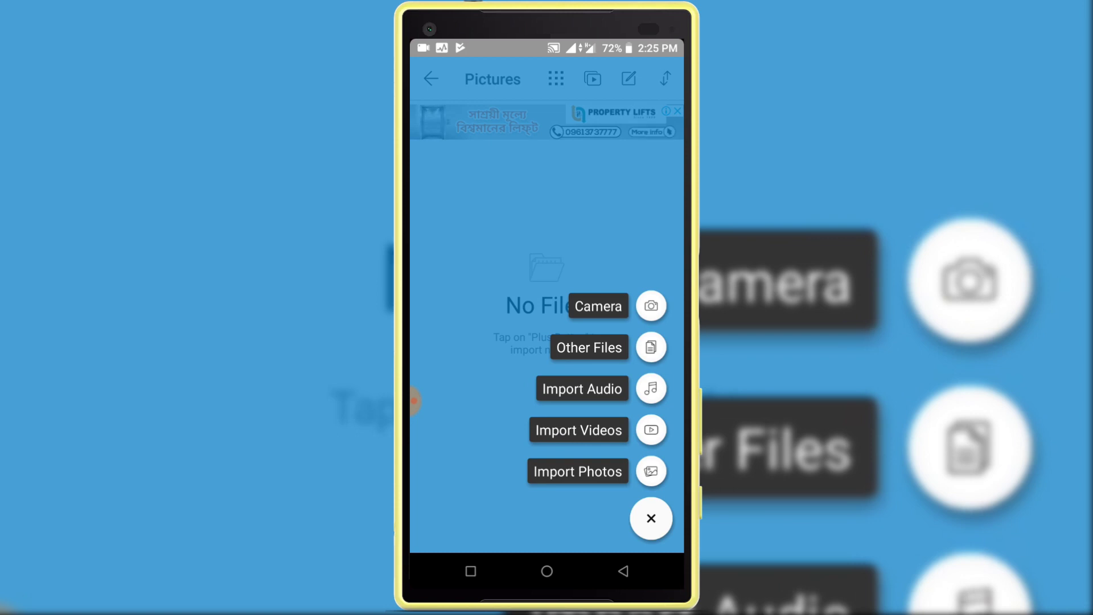
{"action": "left_click", "coordinate": [578, 472]}
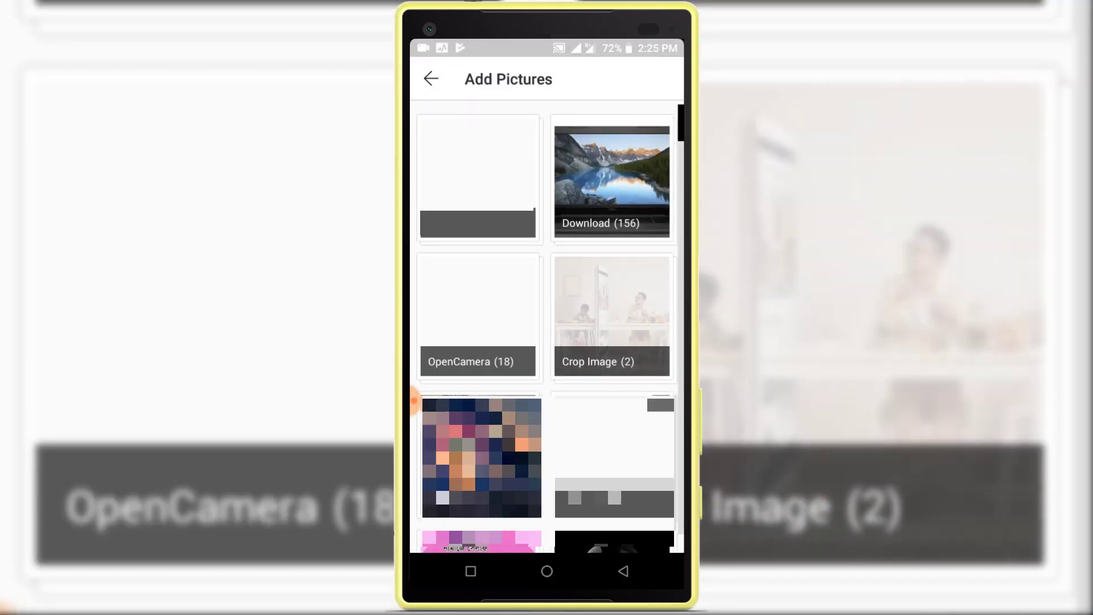
{"action": "left_click", "coordinate": [600, 192]}
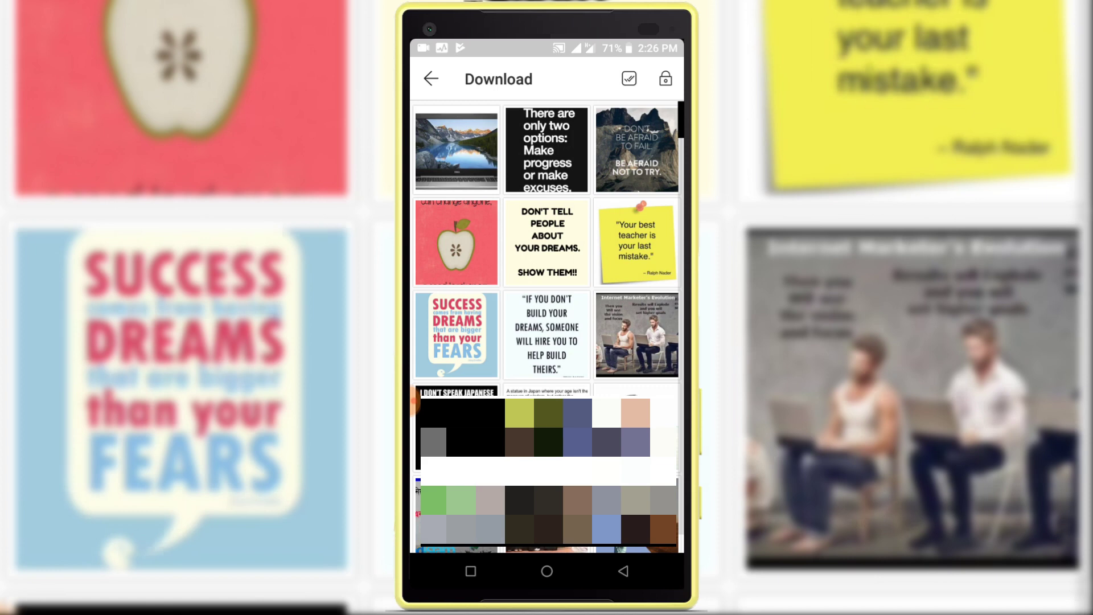
Step: Move six Download photos, including the mountain-lake and sticky-note pictures, into the vault
{"action": "left_click", "coordinate": [456, 149]}
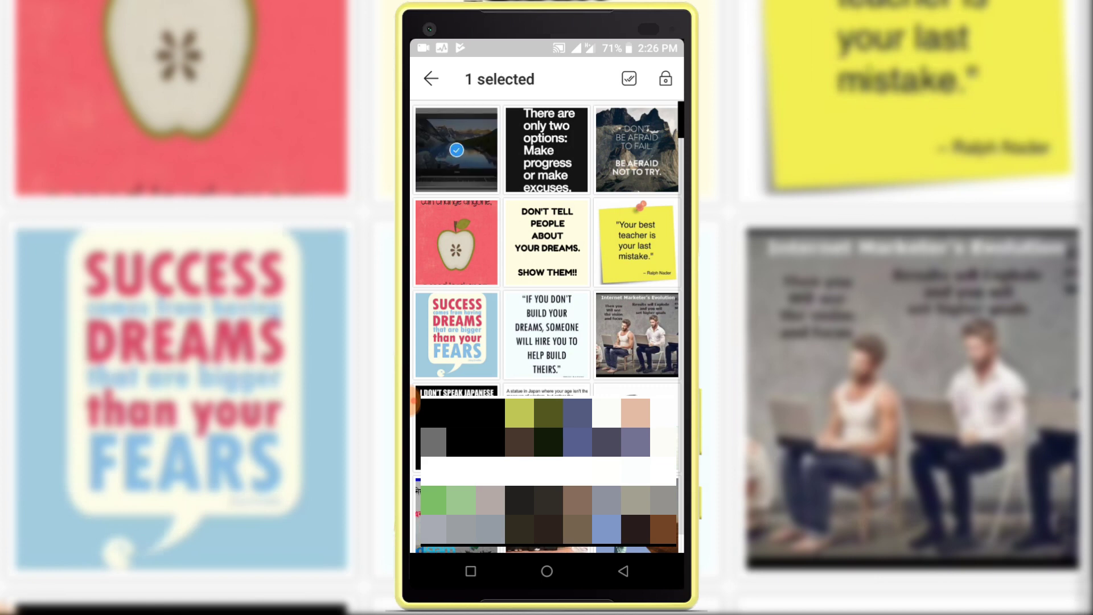
{"action": "left_click", "coordinate": [547, 149]}
{"action": "left_click", "coordinate": [637, 150]}
{"action": "left_click", "coordinate": [456, 242]}
{"action": "left_click", "coordinate": [546, 242]}
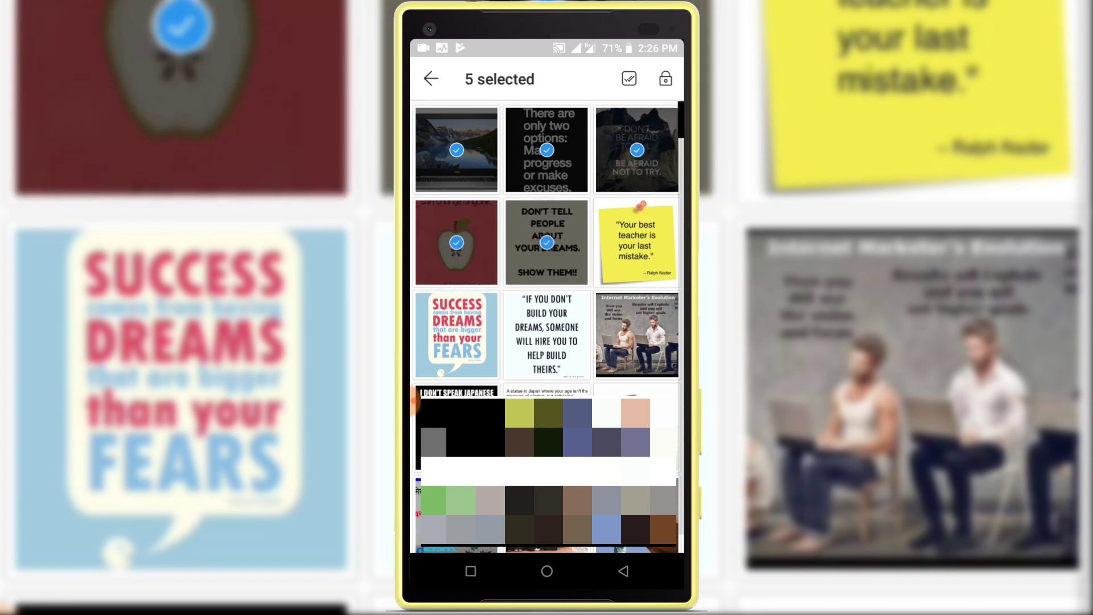
{"action": "left_click", "coordinate": [636, 242]}
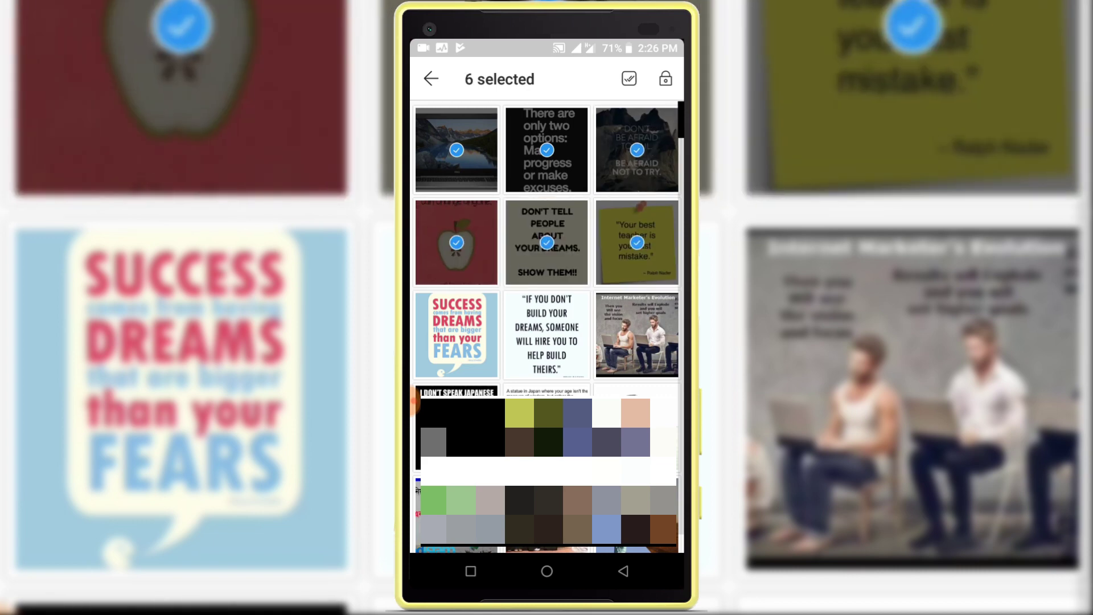
{"action": "left_click", "coordinate": [665, 78]}
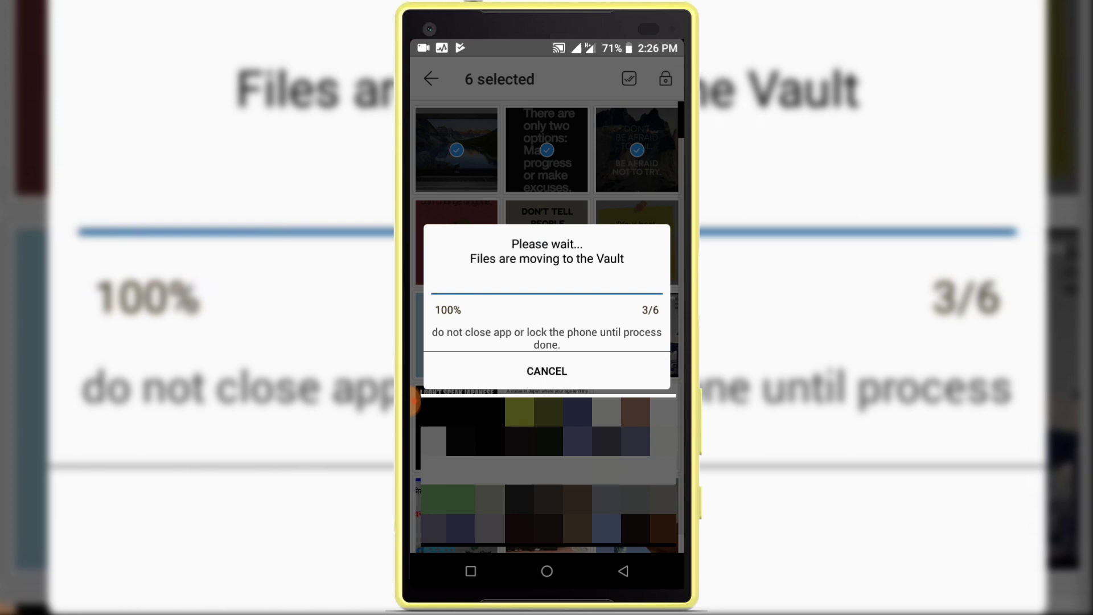
{"action": "left_click", "coordinate": [548, 354]}
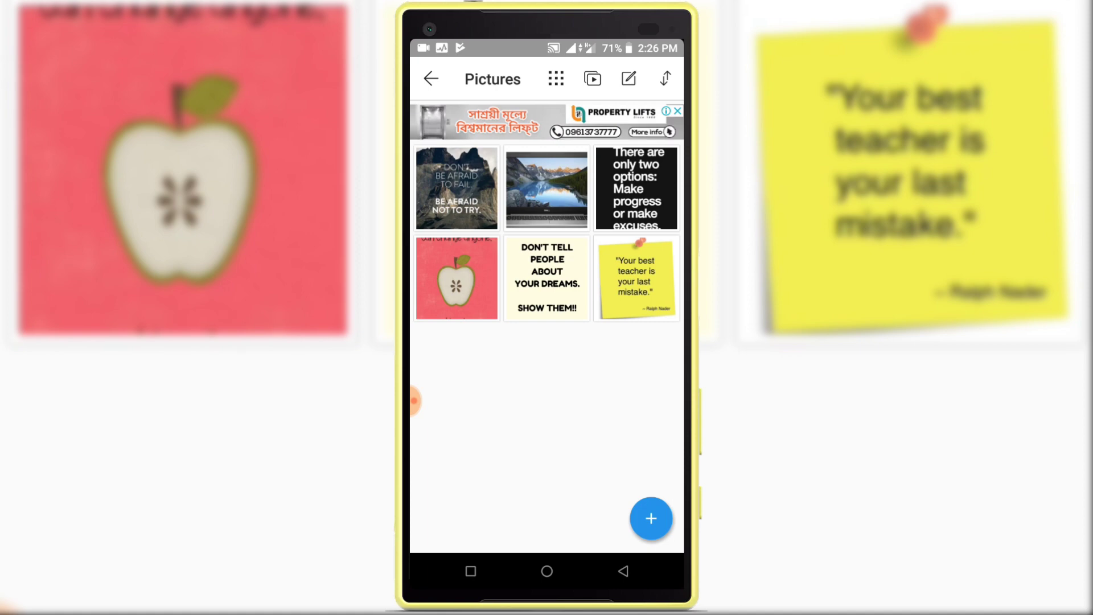
{"action": "left_click", "coordinate": [430, 78]}
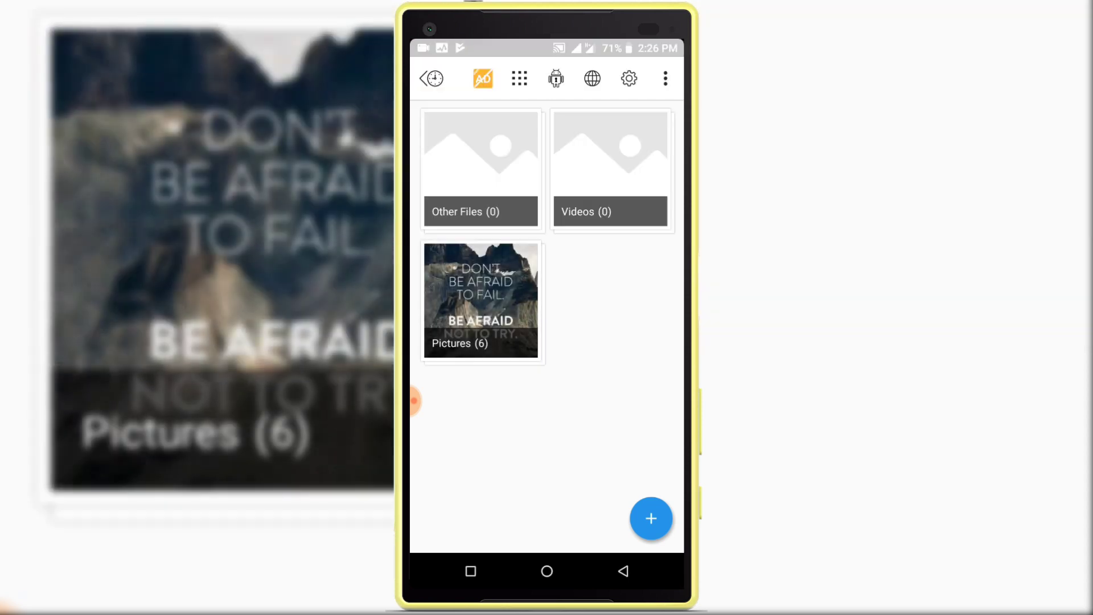
Step: Start a video import from the vault's Videos folder, browsing the Download video album
{"action": "left_click", "coordinate": [610, 151]}
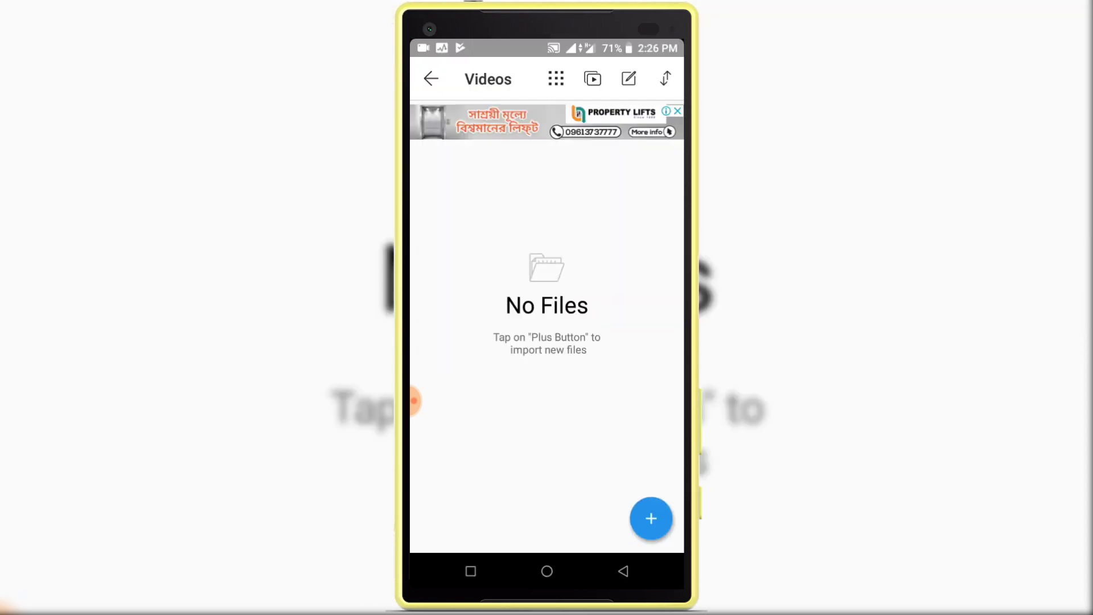
{"action": "left_click", "coordinate": [651, 519]}
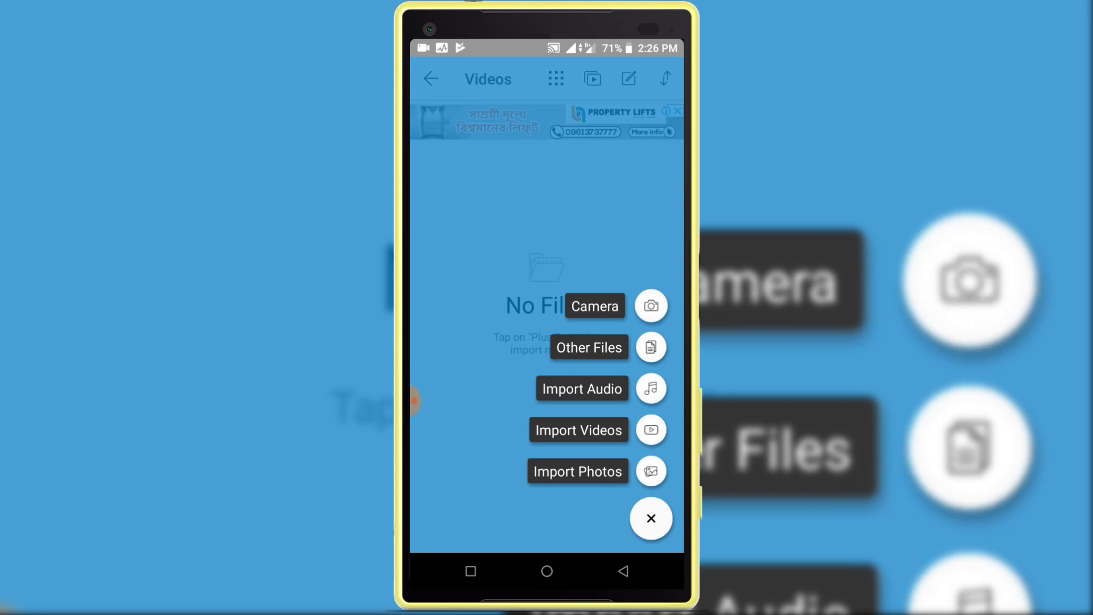
{"action": "left_click", "coordinate": [580, 430]}
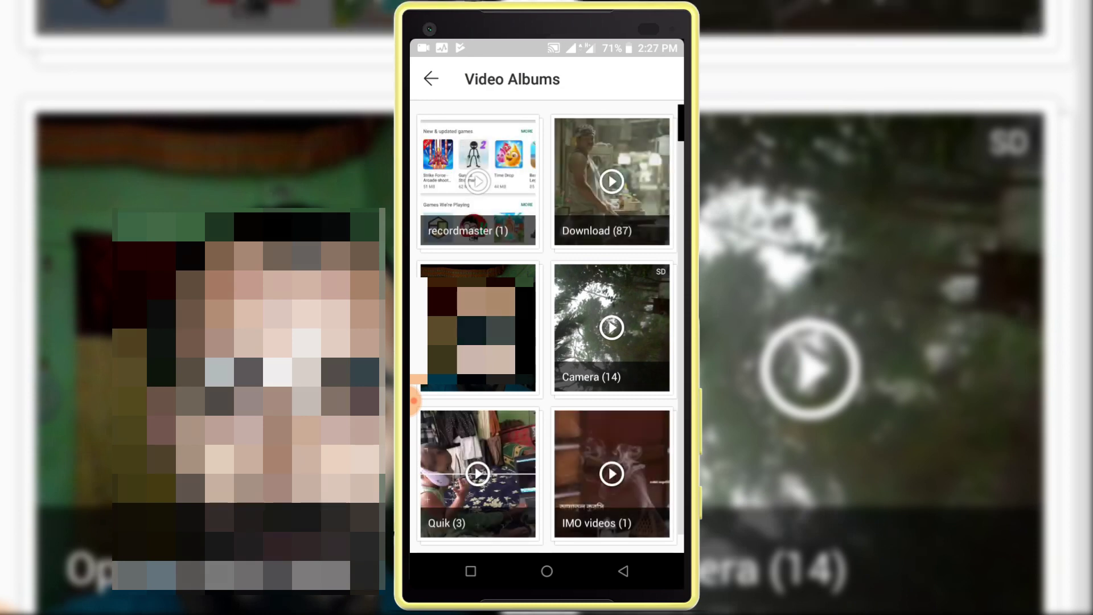
{"action": "left_click", "coordinate": [611, 180]}
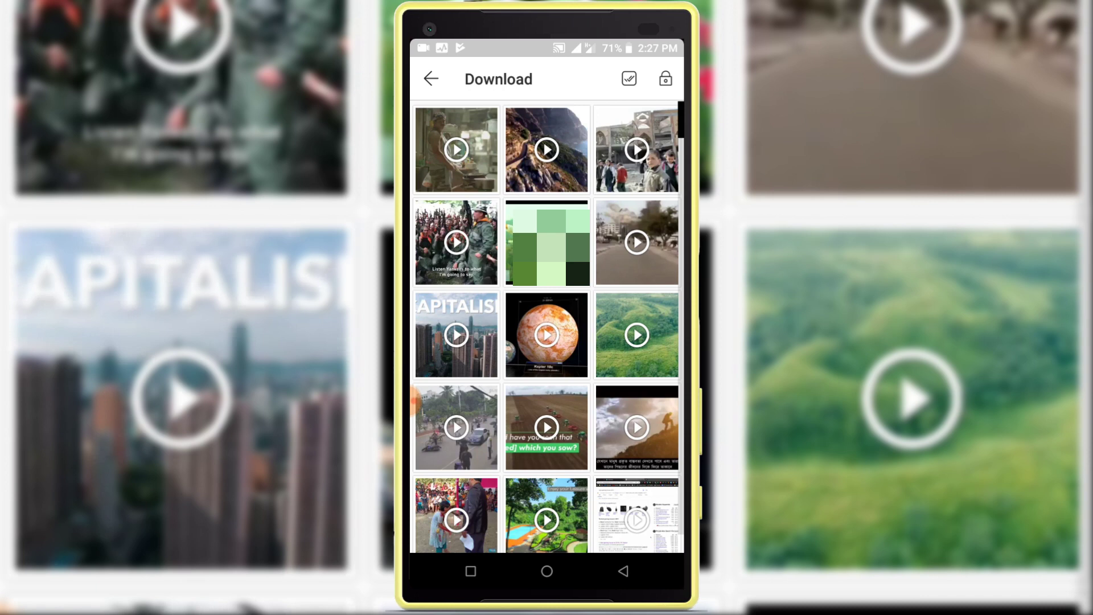
Step: Move six Download videos, including the green-hills clip, into the vault
{"action": "left_click", "coordinate": [636, 336]}
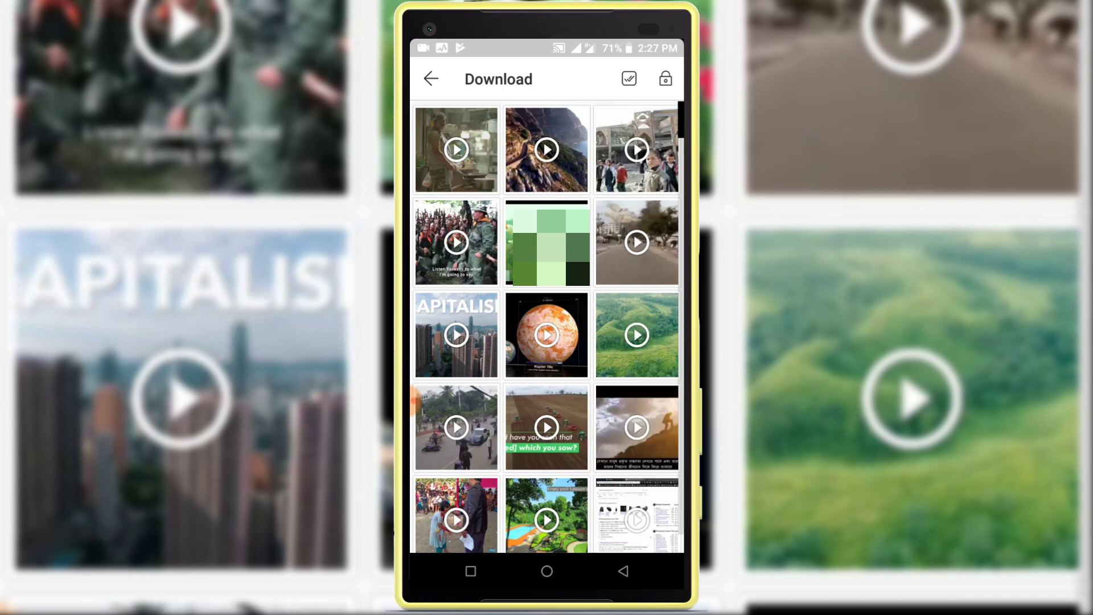
{"action": "left_click", "coordinate": [545, 423]}
{"action": "left_click", "coordinate": [636, 423]}
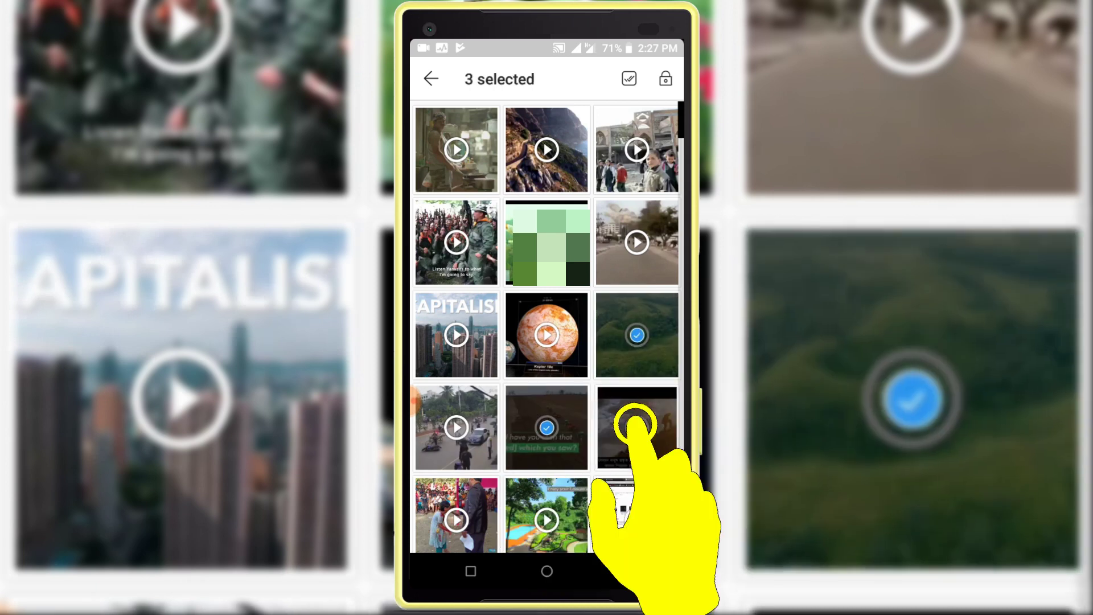
{"action": "left_click", "coordinate": [457, 427]}
{"action": "left_click", "coordinate": [456, 336]}
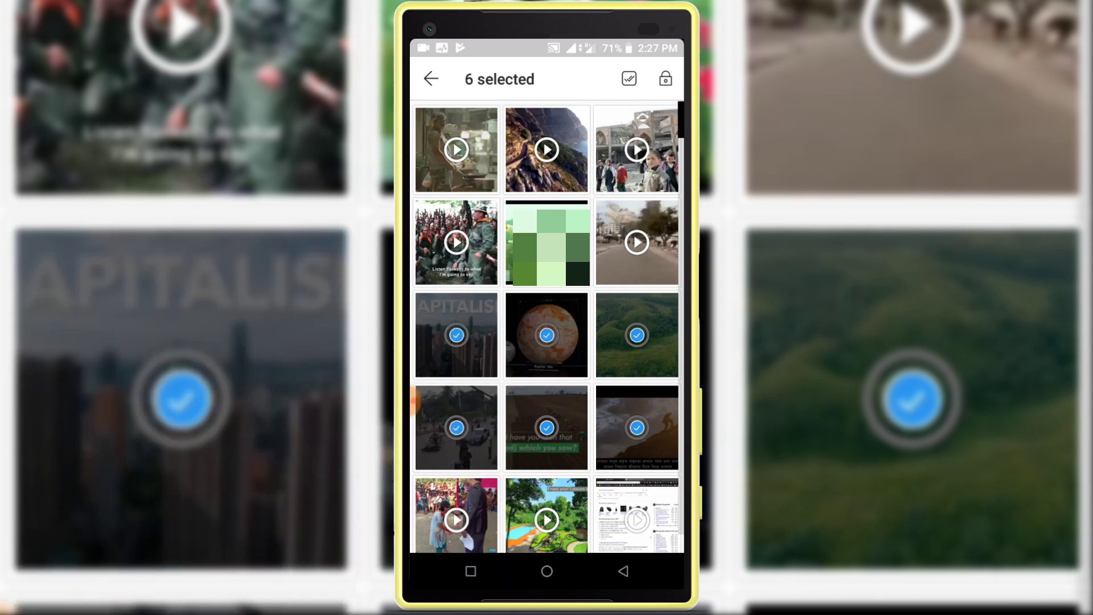
{"action": "left_click", "coordinate": [665, 78]}
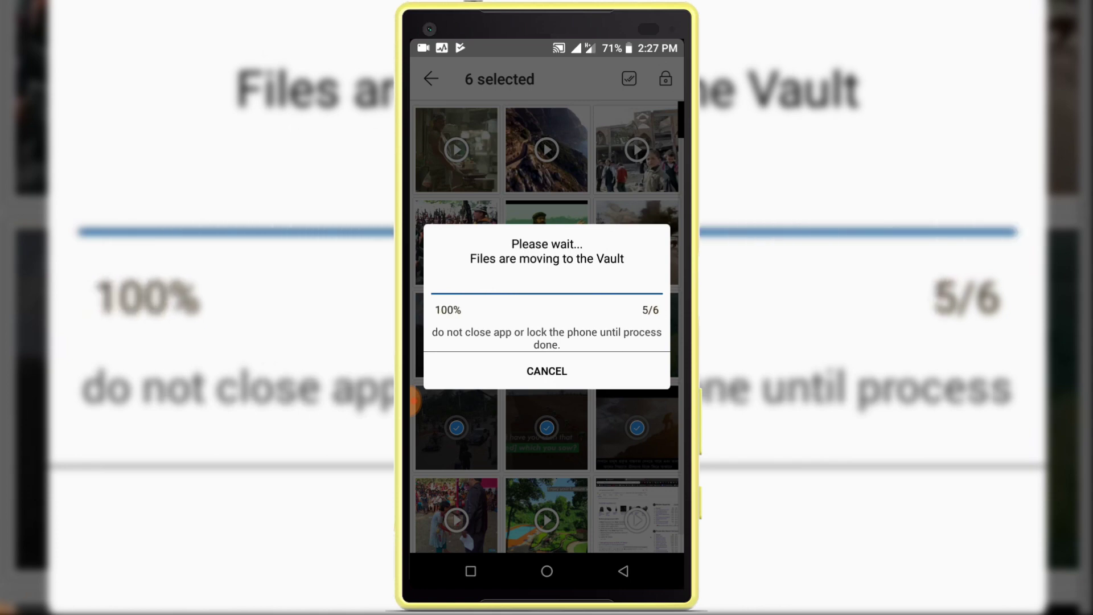
{"action": "left_click", "coordinate": [547, 349]}
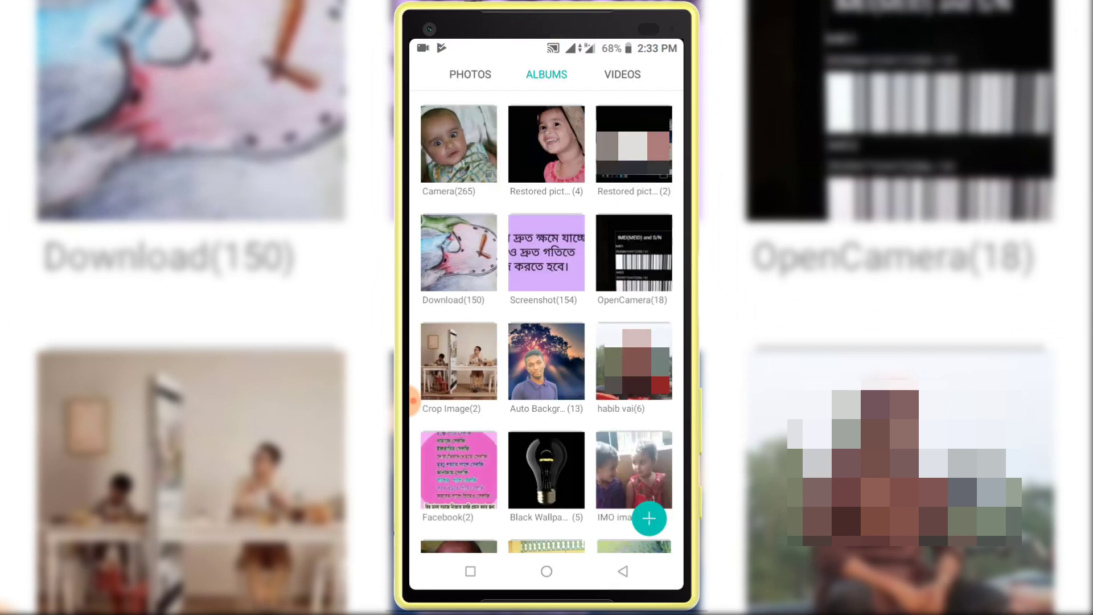
Step: Share both Crop Image album pictures from Gallery to Vault and acknowledge Task Complete
{"action": "left_click", "coordinate": [452, 353]}
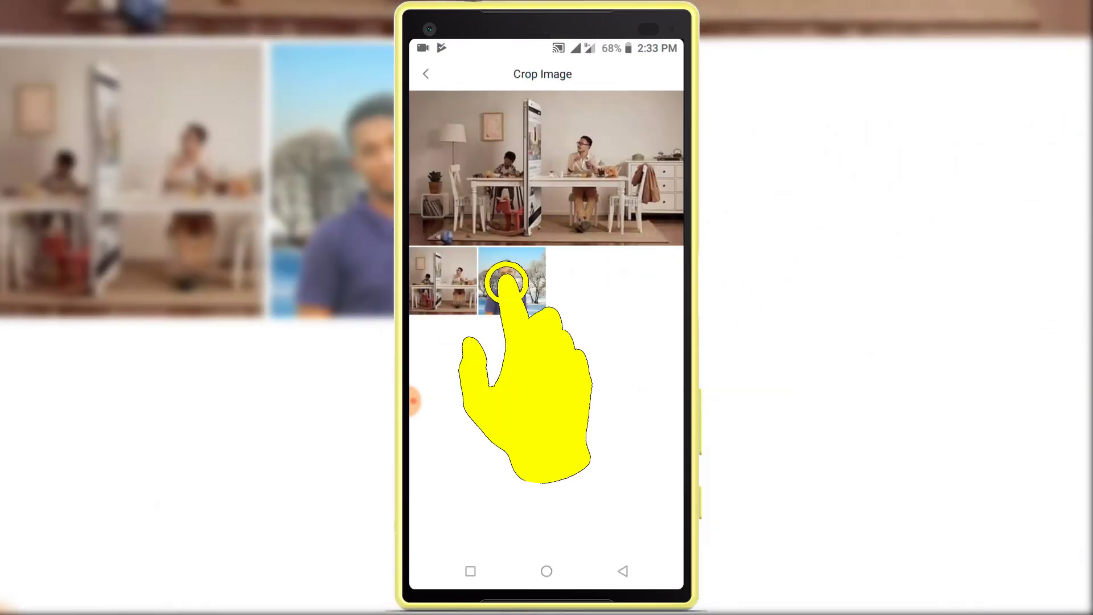
{"action": "left_click", "coordinate": [506, 282]}
{"action": "left_click", "coordinate": [442, 282]}
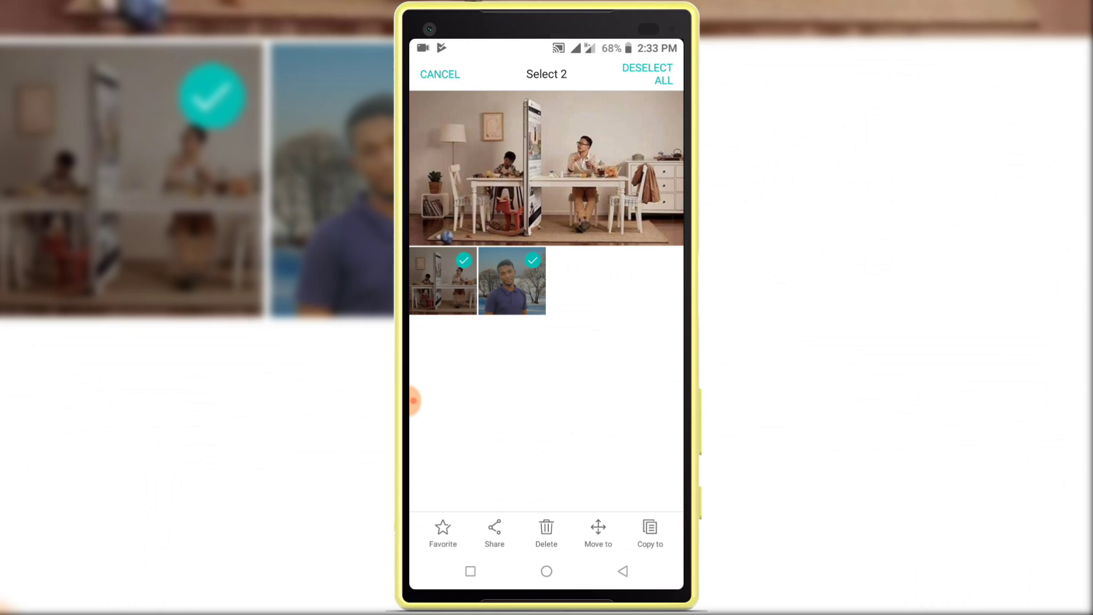
{"action": "left_click", "coordinate": [495, 532]}
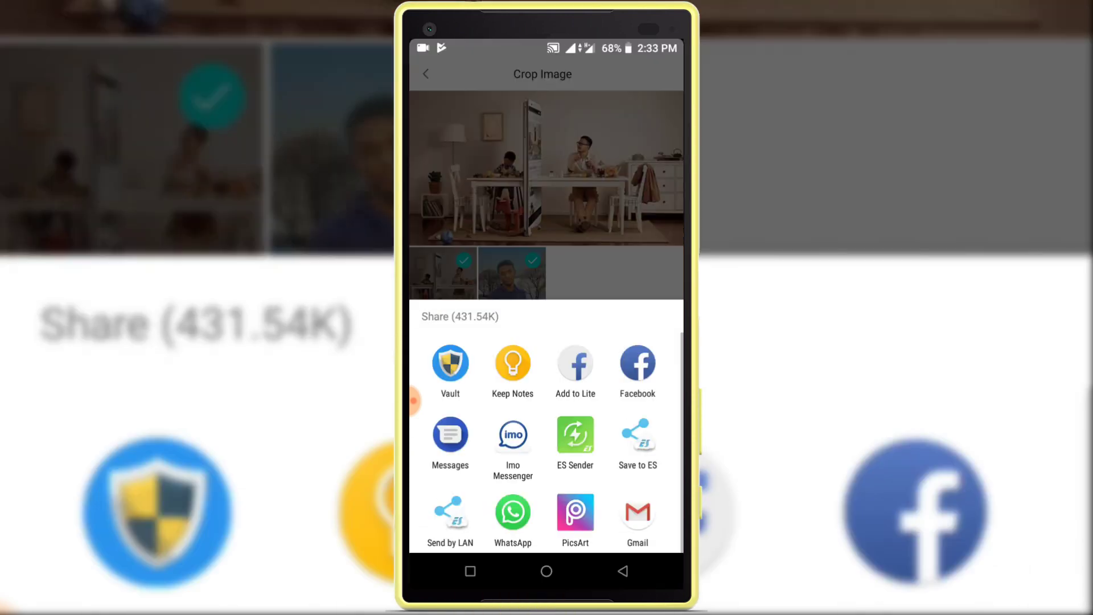
{"action": "left_click", "coordinate": [451, 363]}
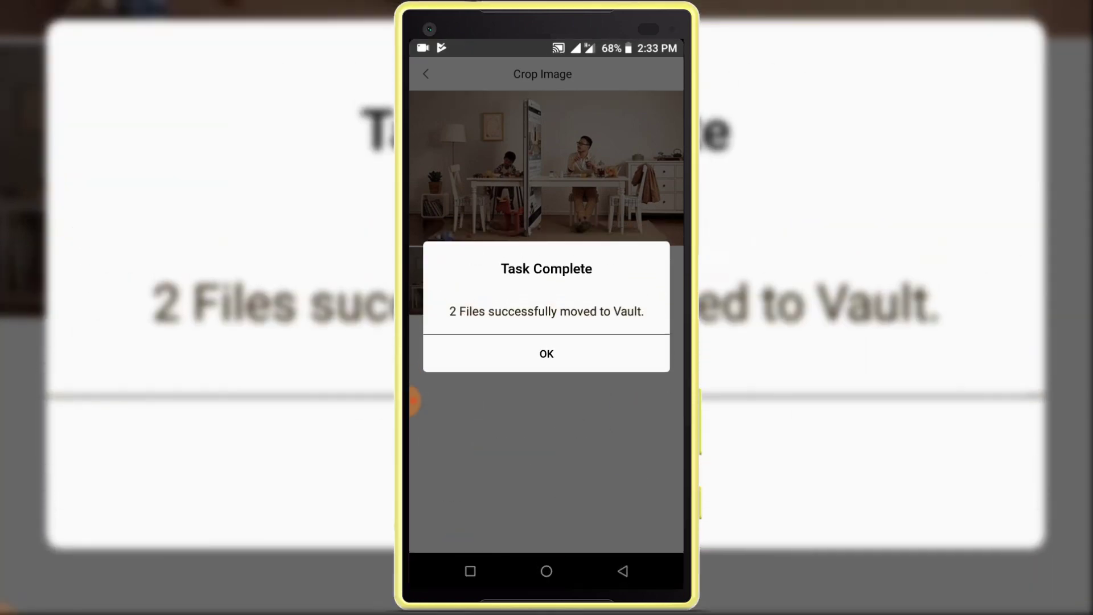
{"action": "left_click", "coordinate": [547, 353]}
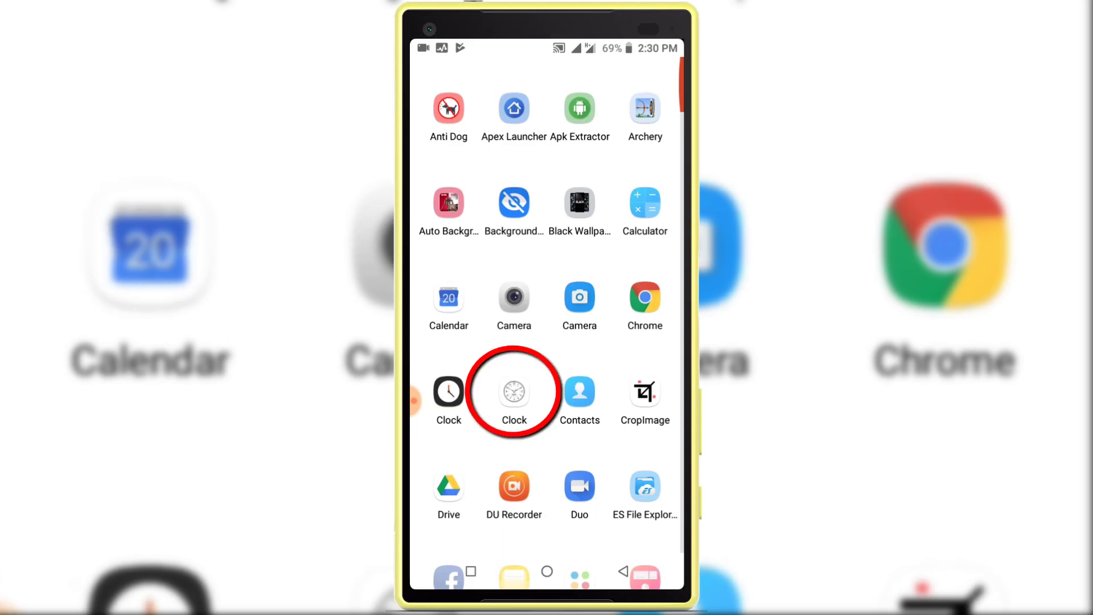
Step: Launch Clock Vault from the app list to bring up its disguised analog clock face
{"action": "left_click", "coordinate": [515, 392]}
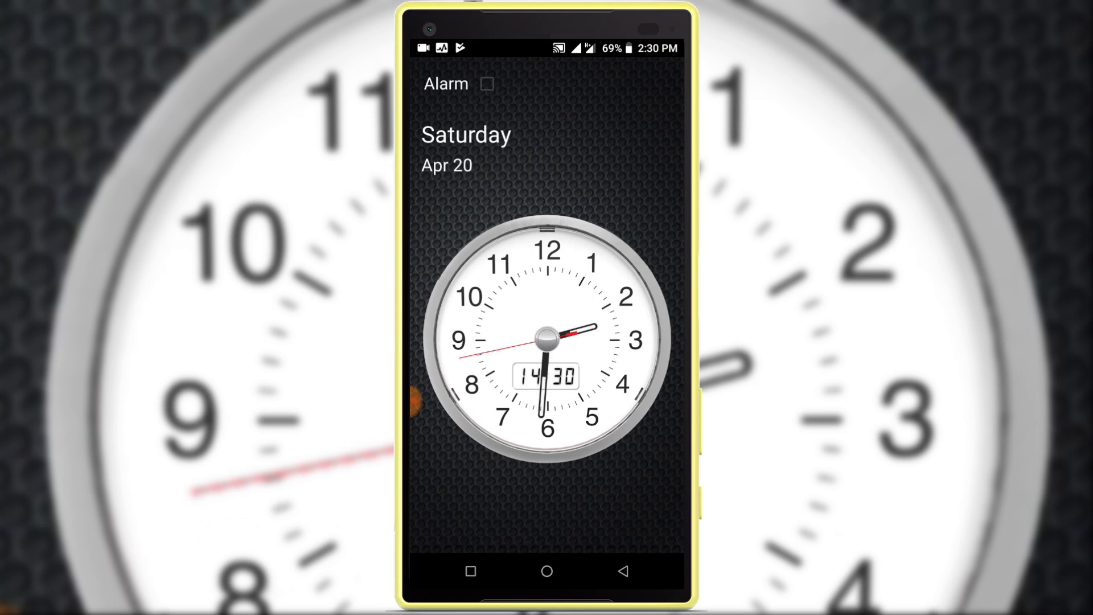